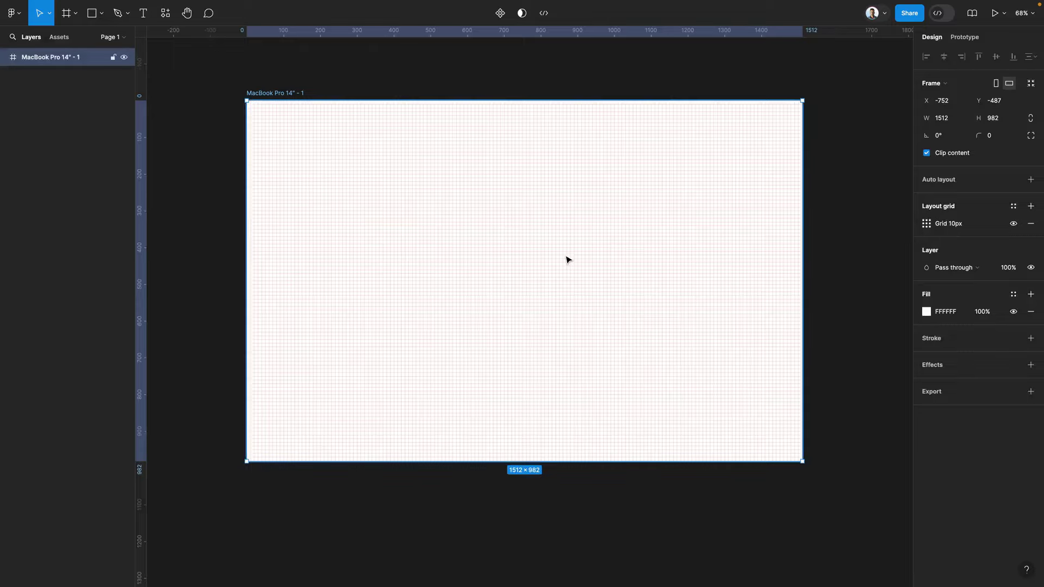
- Draw a trial rectangle of about 270 by 120 px on the frame's 10px grid and delete it
scroll(569, 260, "up", 5)
scroll(548, 277, "down", 2)
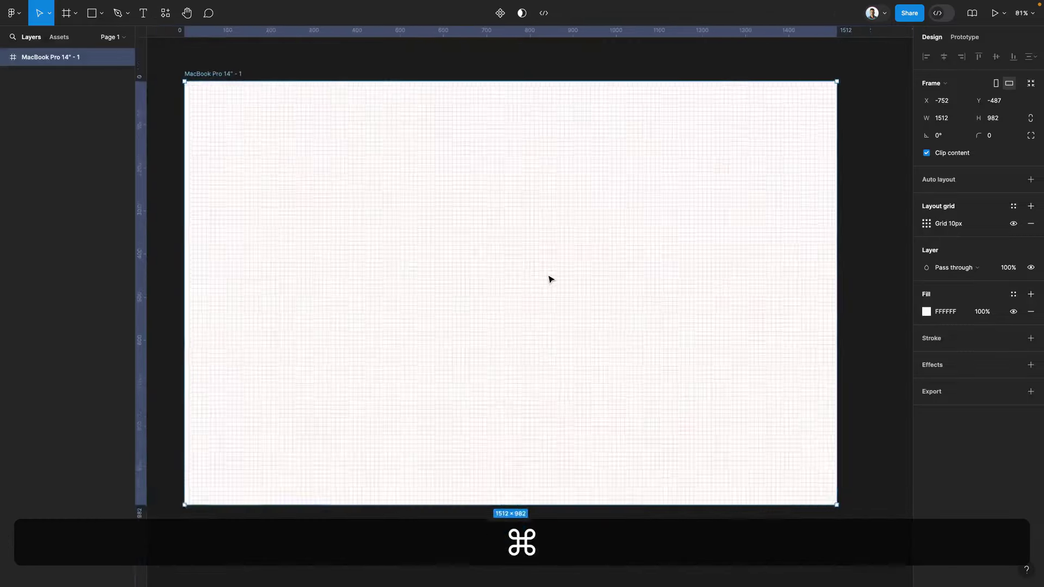
scroll(549, 278, "down", 2)
key("r")
mouse_move(432, 208)
left_mouse_down()
mouse_move(537, 253)
mouse_move(482, 259)
mouse_move(477, 248)
left_mouse_up()
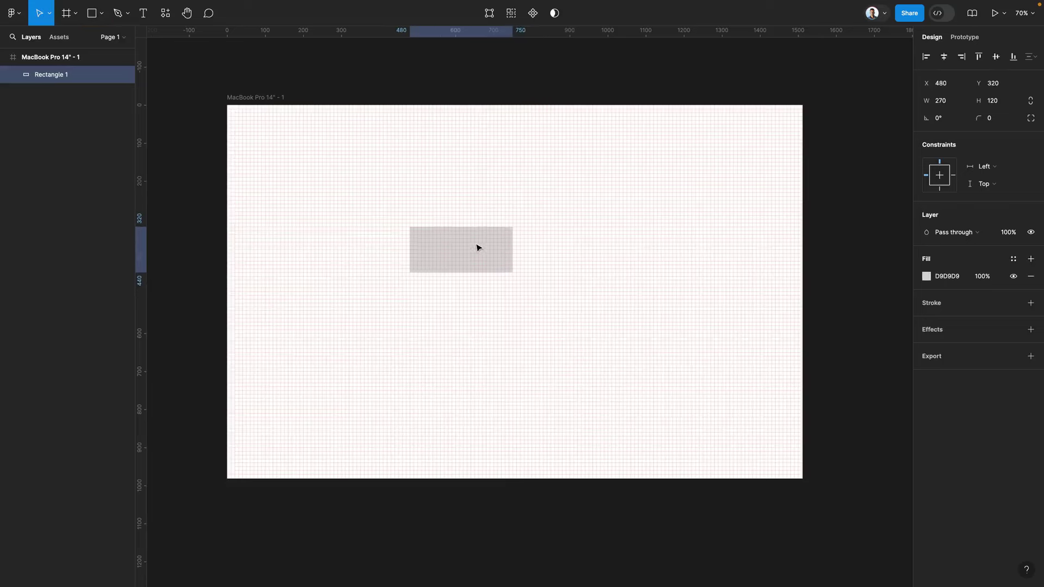
left_click(476, 247)
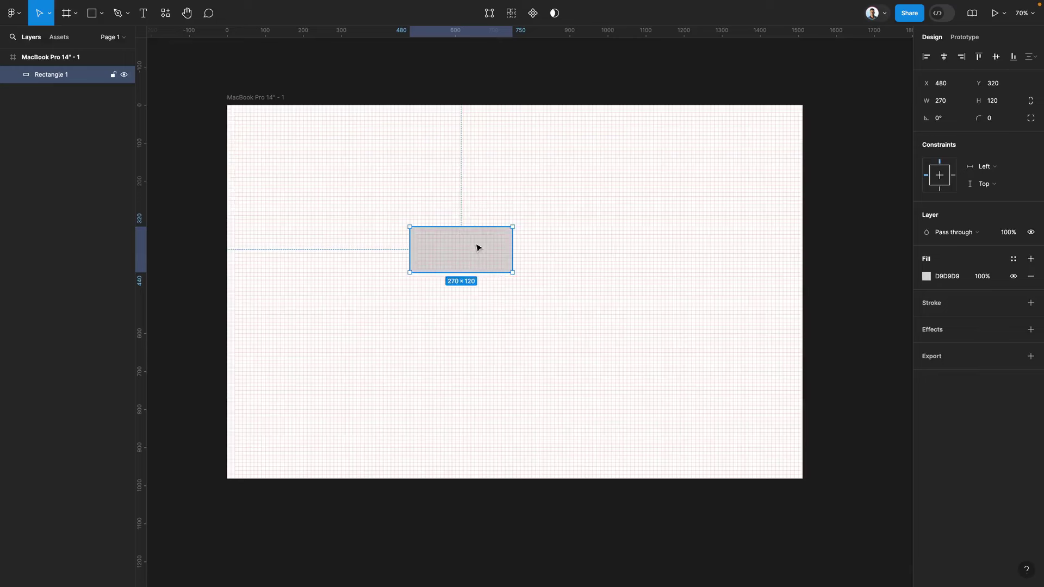
key("BackSpace")
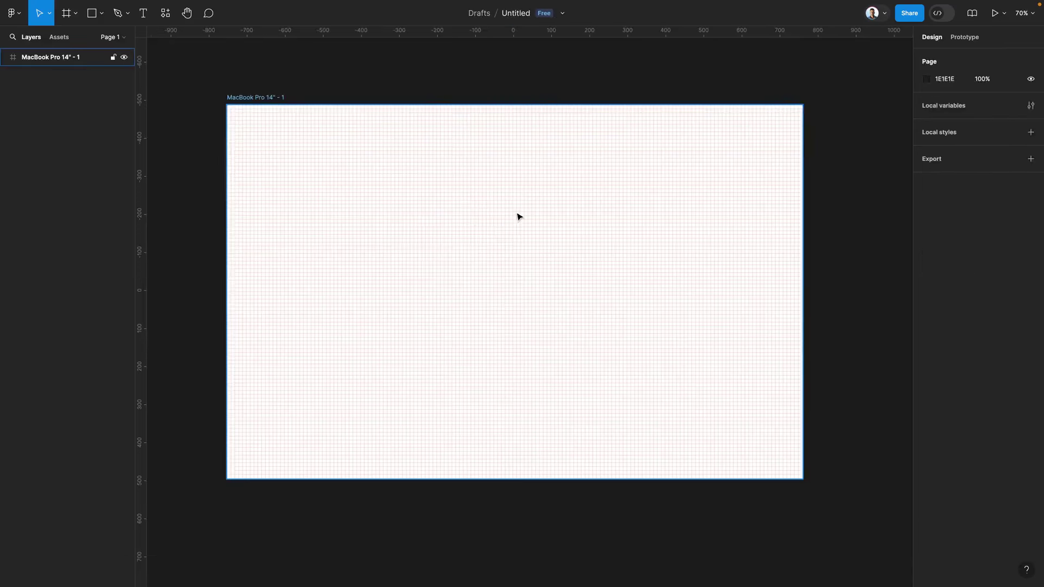
- Change the MacBook Pro 14" frame's layout grid from a uniform grid to Columns with a count of 12
left_click(262, 101)
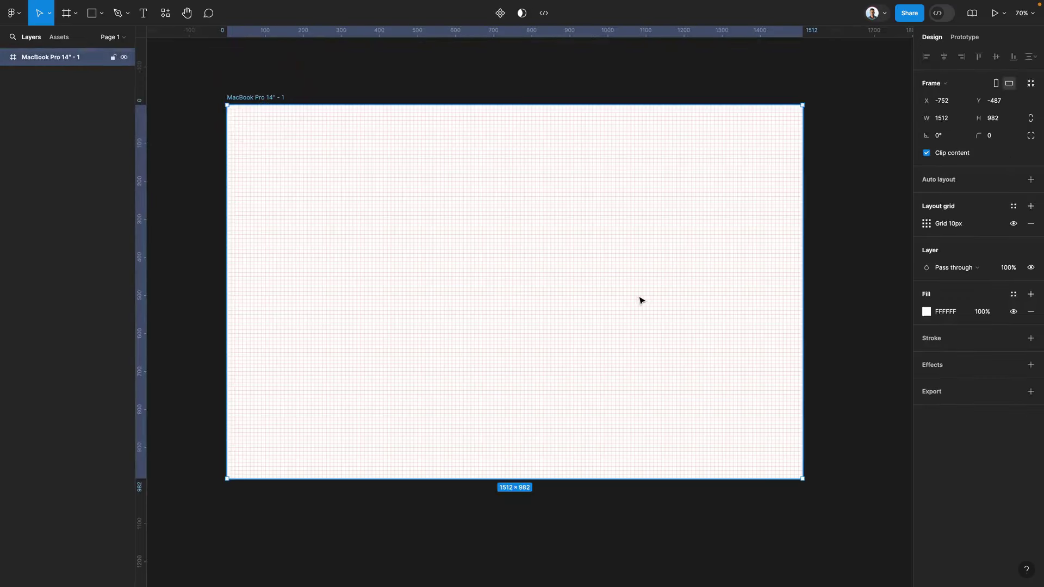
left_click(926, 224)
left_click(823, 232)
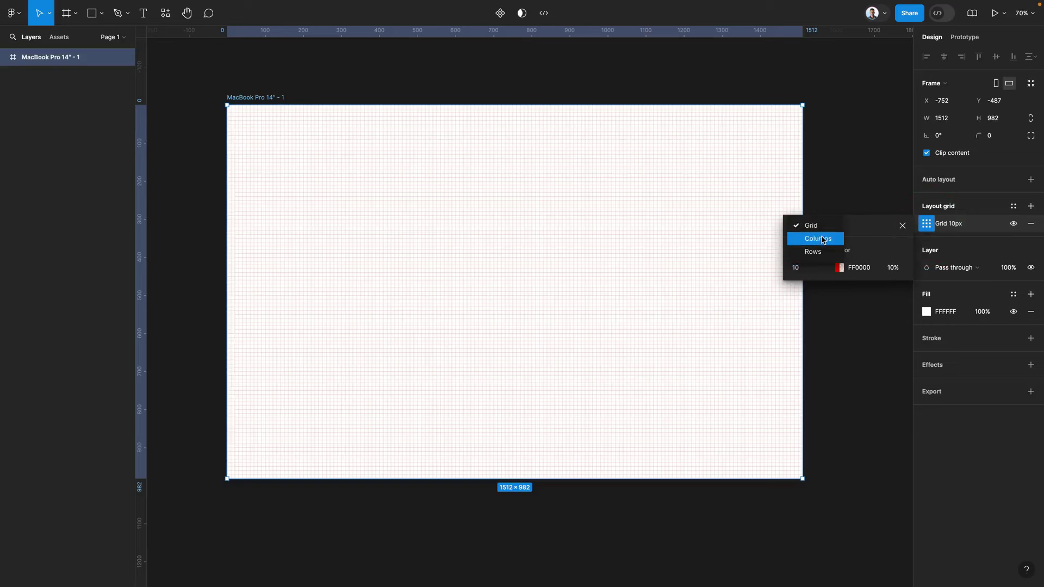
left_click(820, 239)
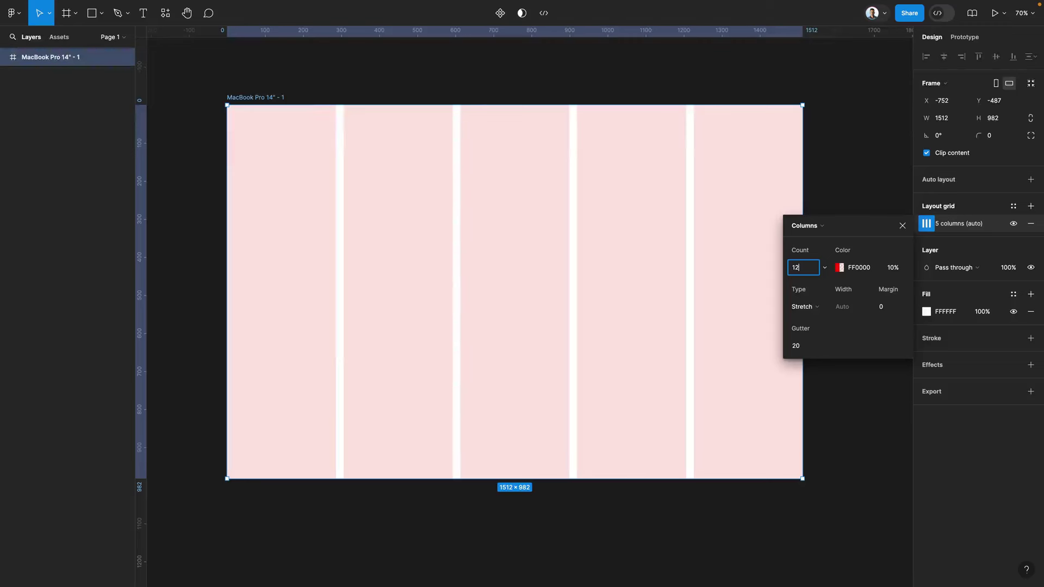
key("Return")
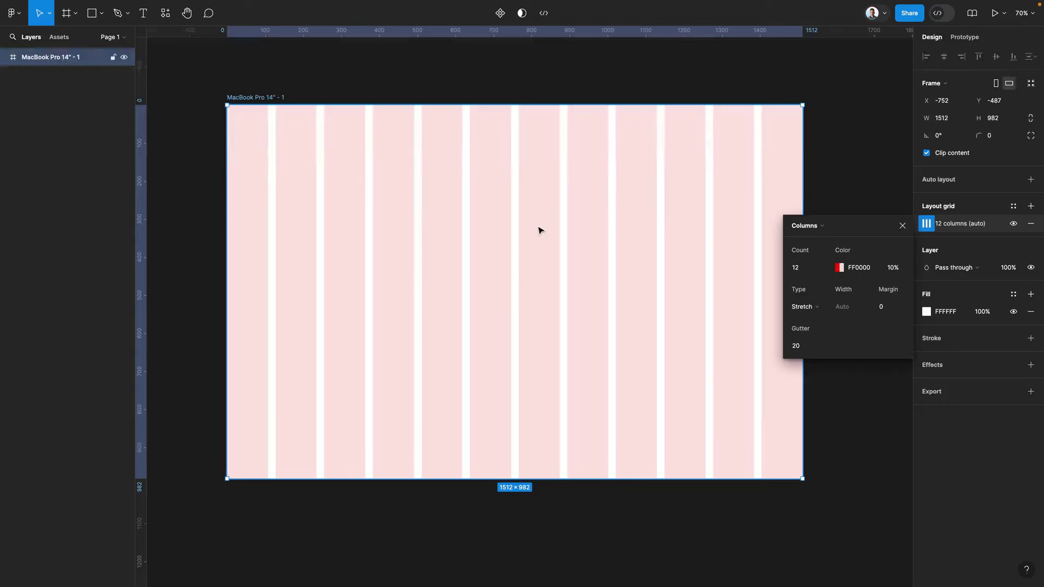
- Set the column grid's type to Center and the column width to 50
left_click(813, 308)
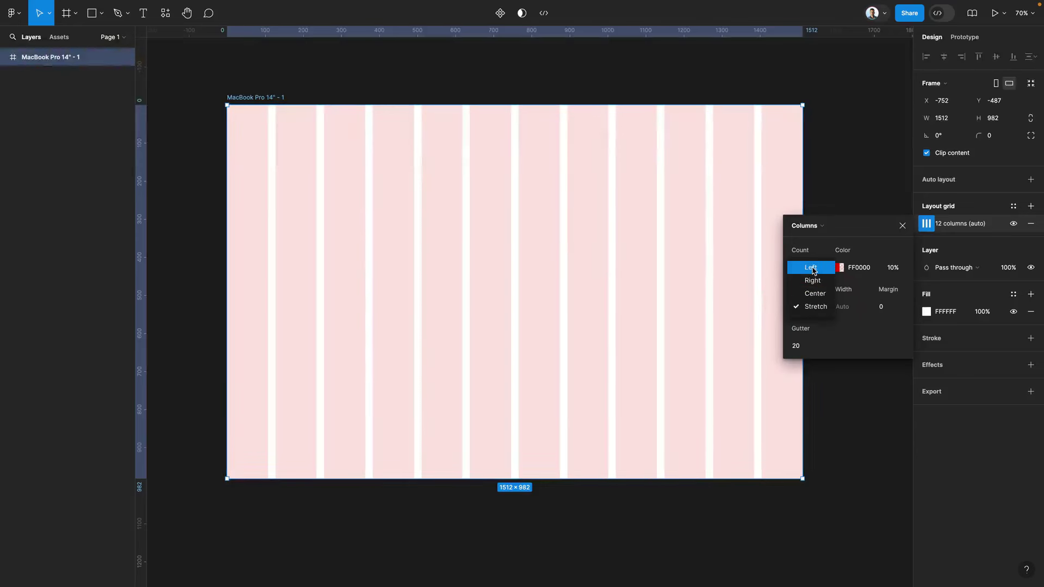
left_click(814, 293)
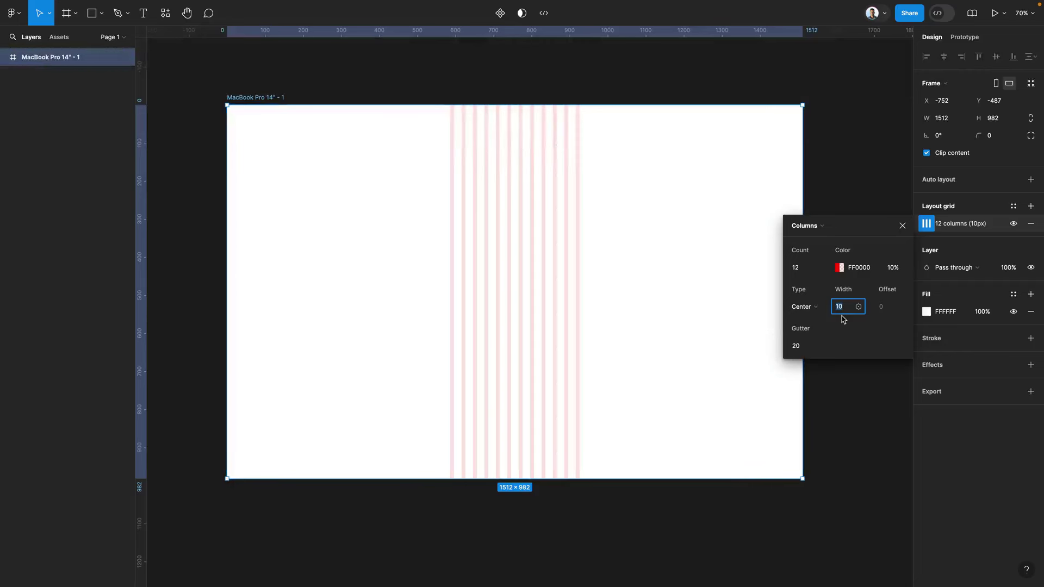
type("50")
key("Return")
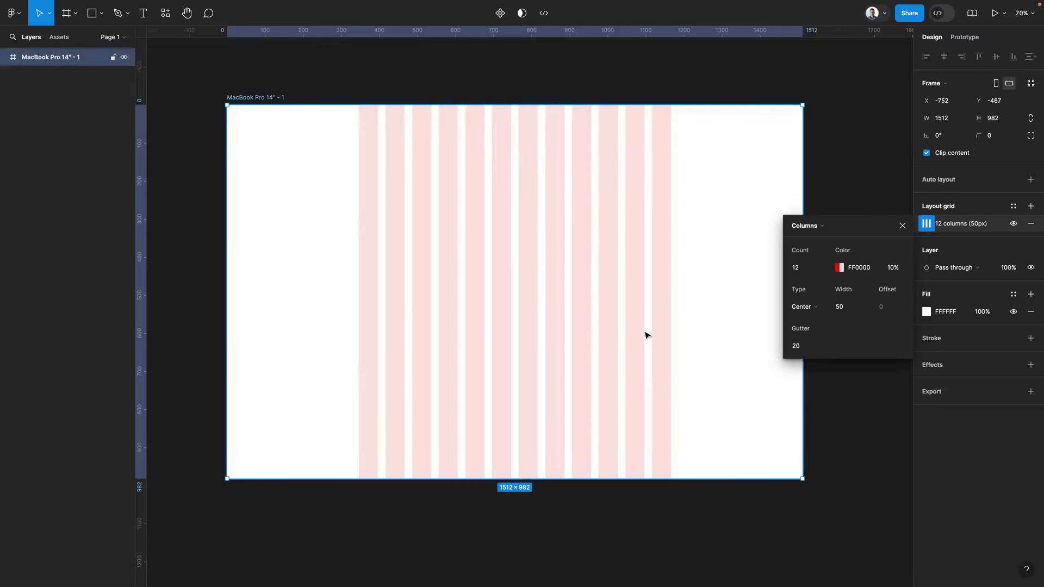
- Set the column grid's gutter to 10 and its column width to 75
left_click(801, 353)
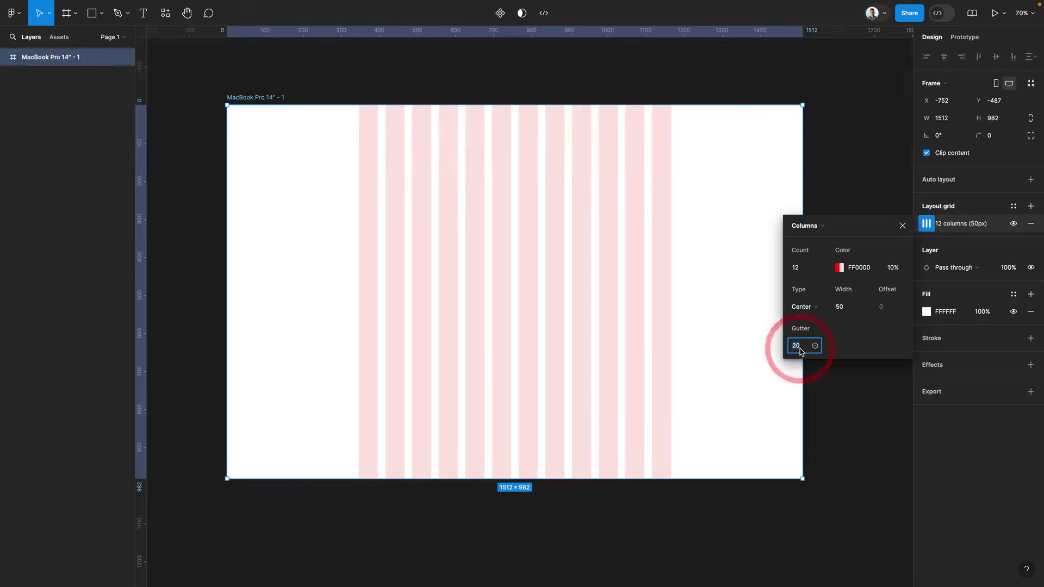
key("Return")
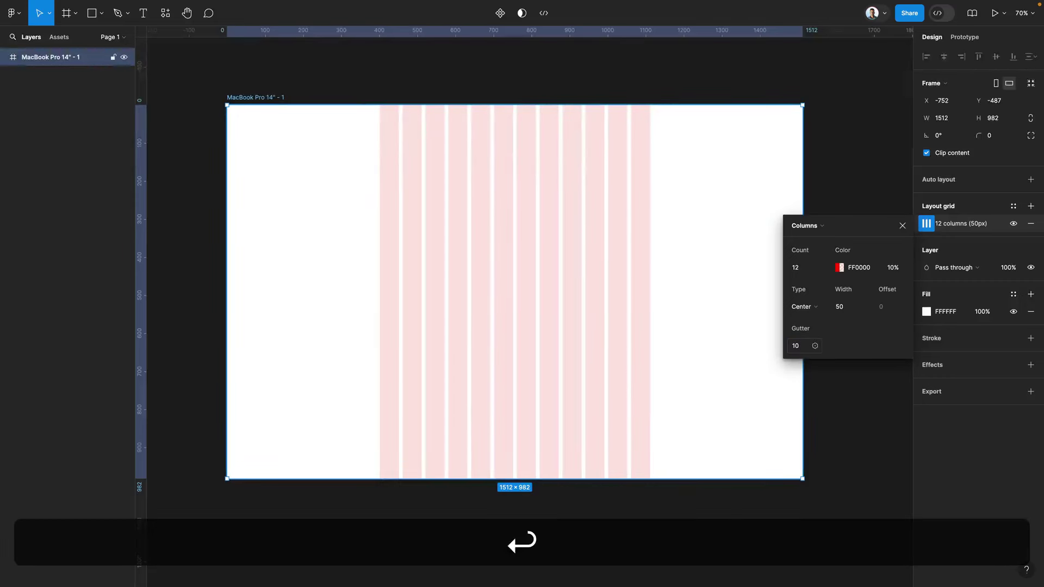
left_click(840, 312)
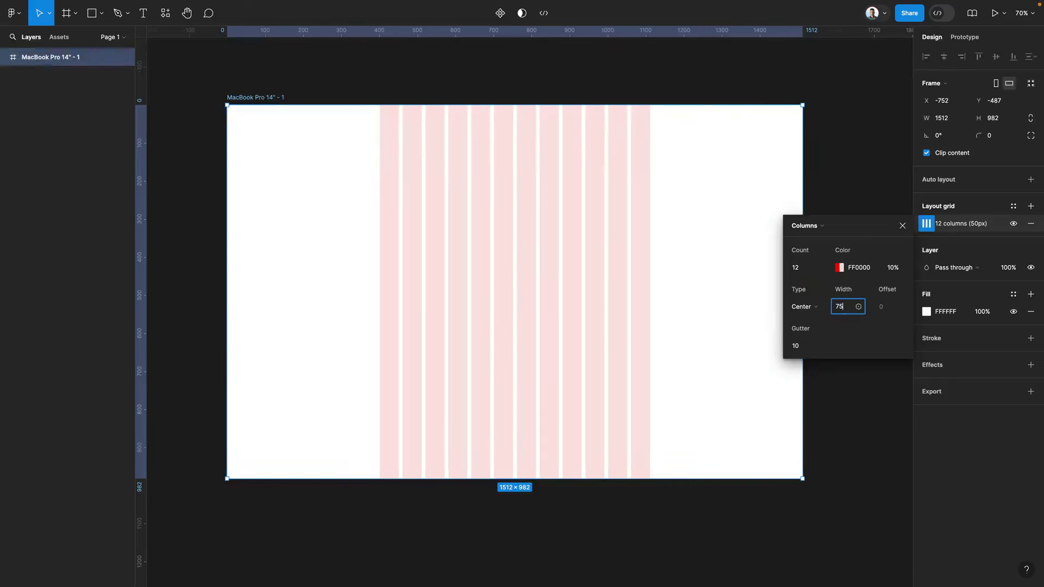
key("Return")
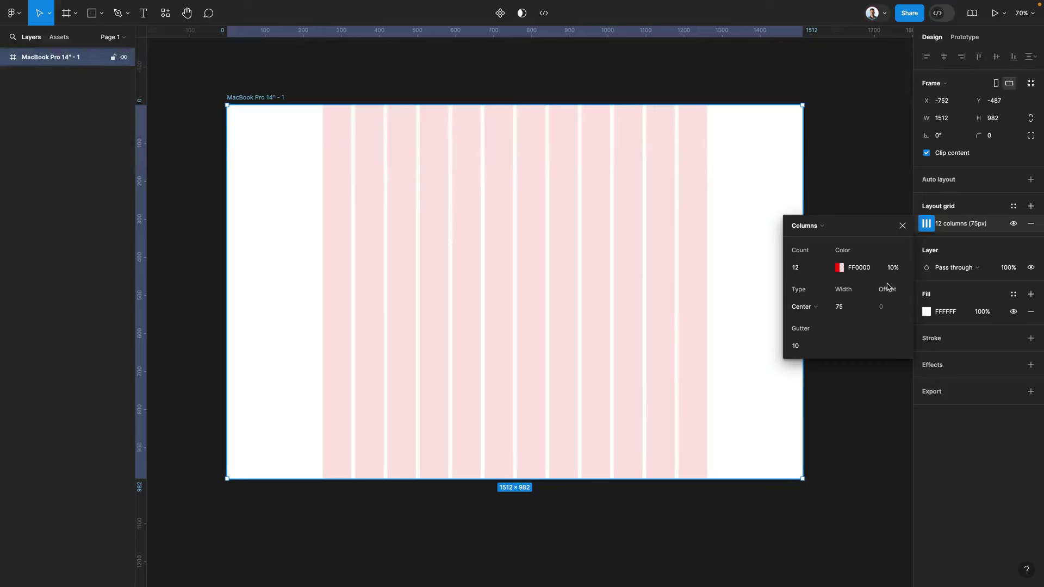
- Try the Left column type with an offset of 100, and switch the type back to Center
left_click(813, 307)
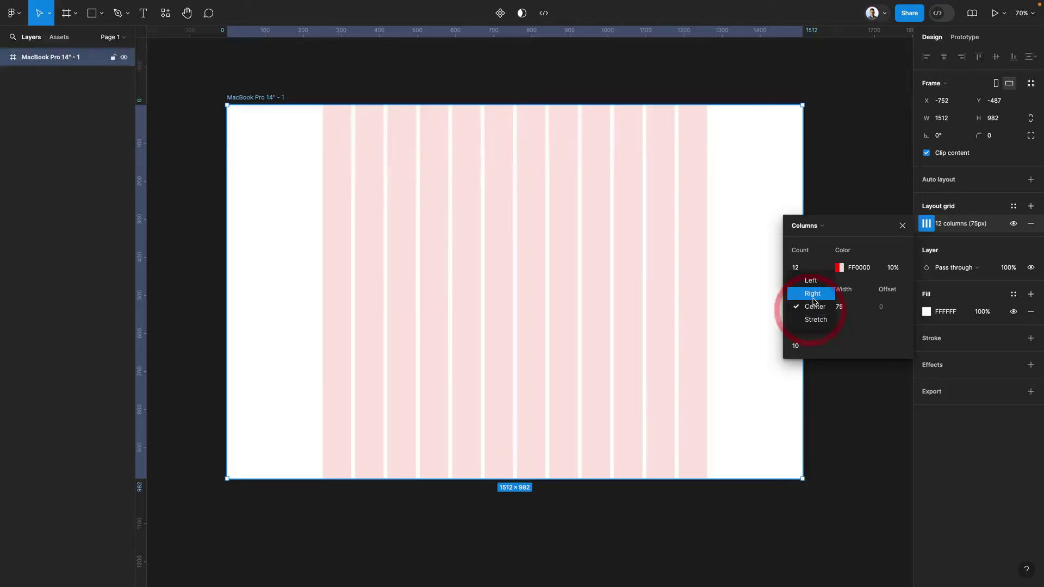
left_click(812, 282)
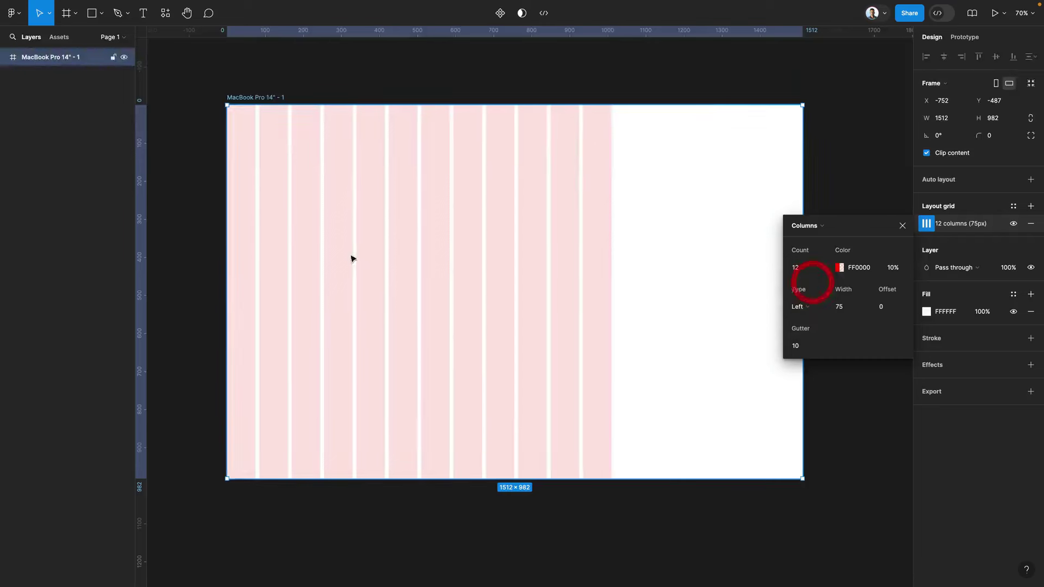
left_click(882, 306)
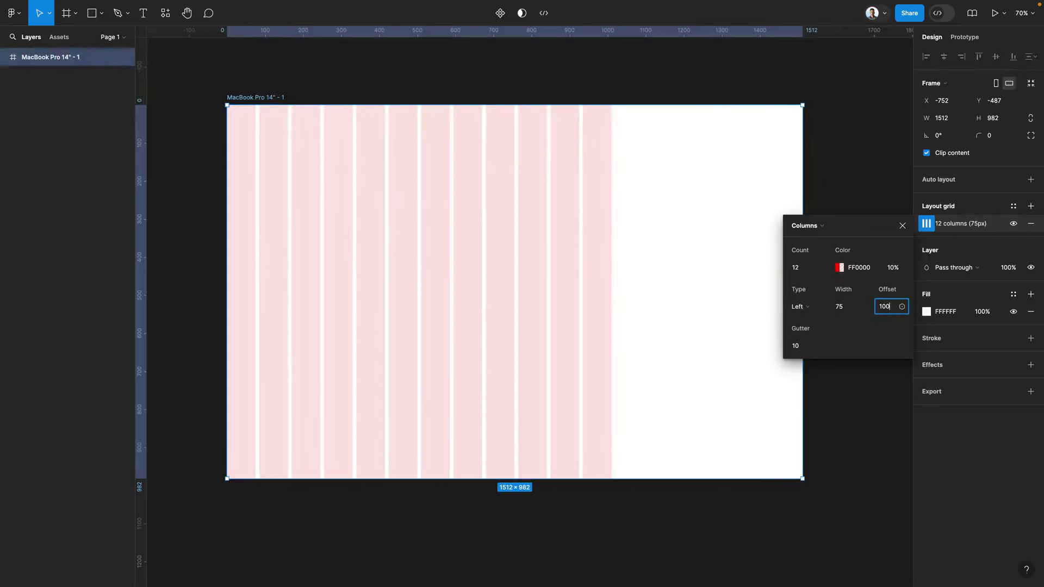
key("Return")
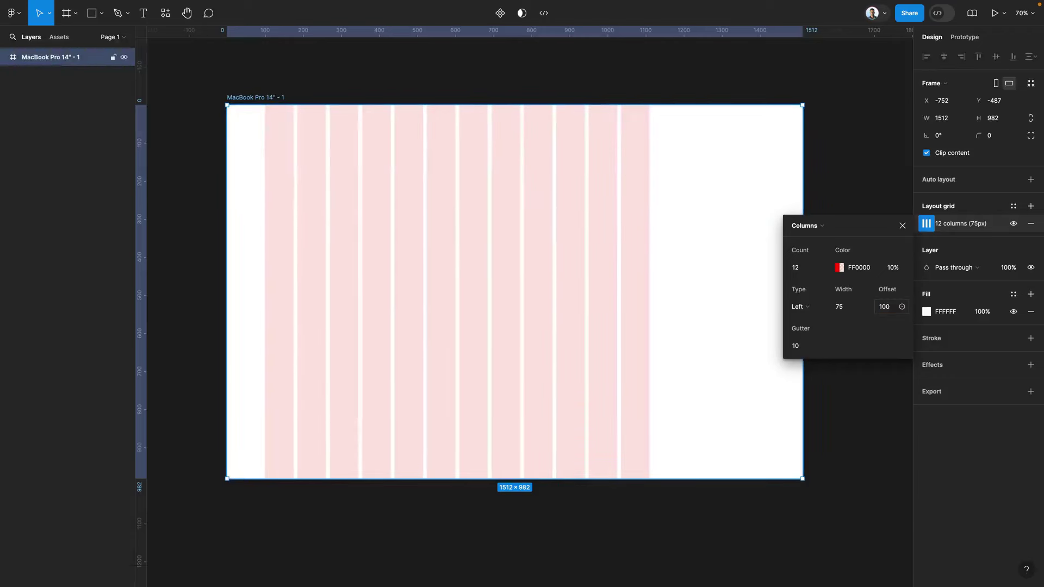
left_click(804, 306)
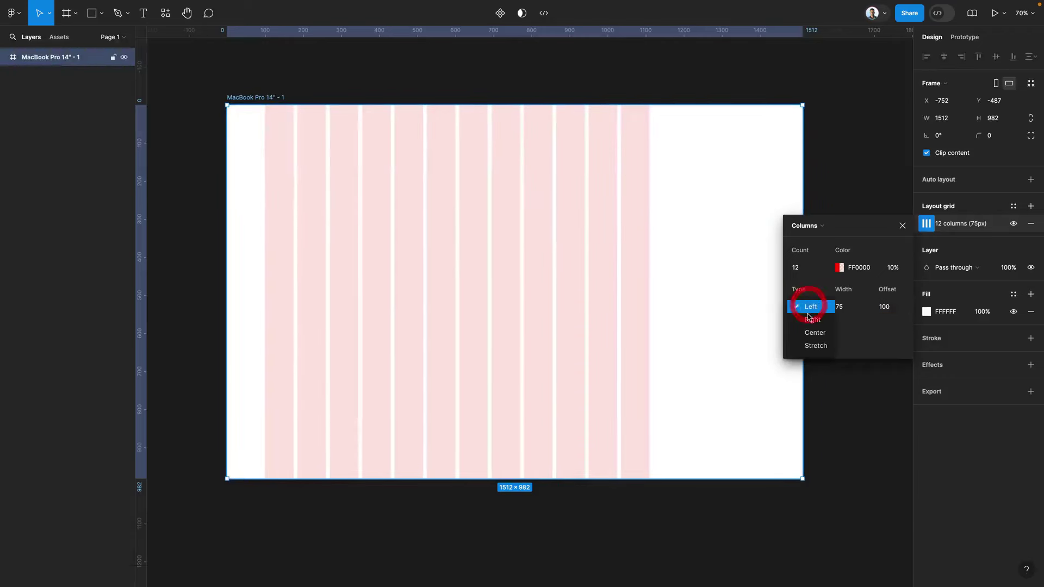
left_click(810, 330)
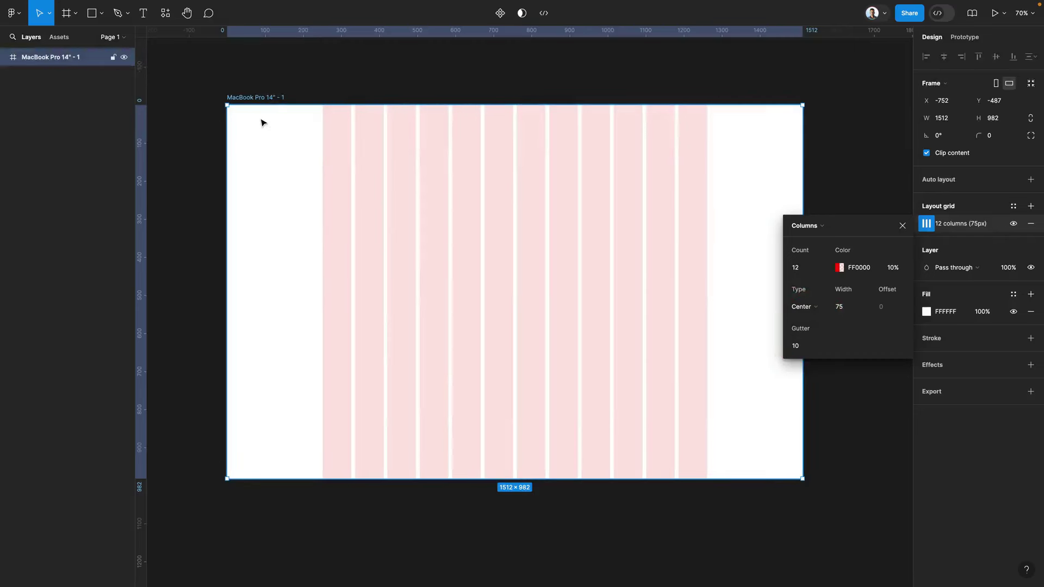
- Draw a header bar of about 1512 by 60 px across the frame and a hero block of about 1521 by 355 px below it
key("r")
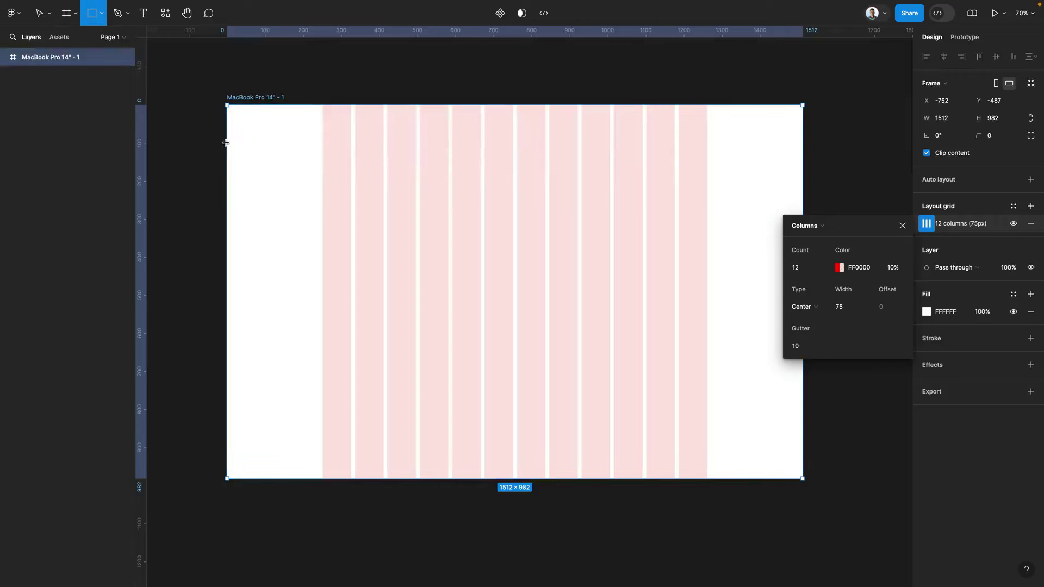
left_click_drag(227, 143, 803, 120)
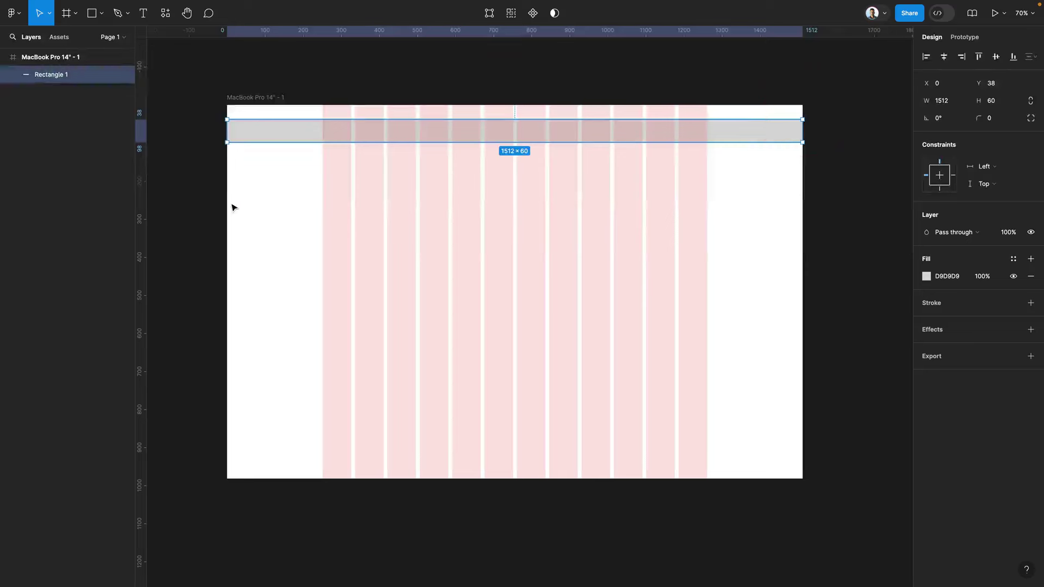
key("r")
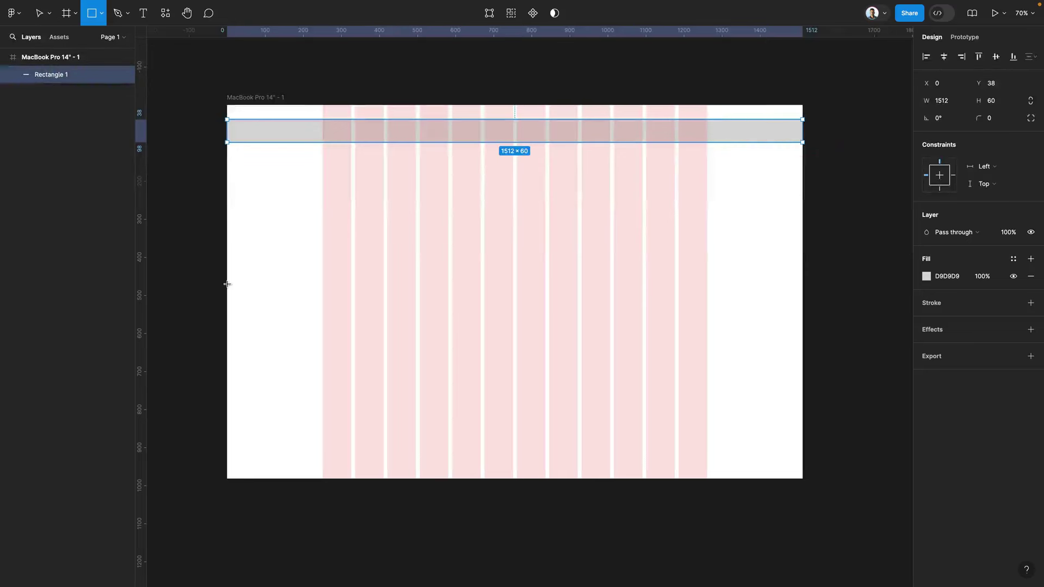
mouse_move(227, 285)
left_mouse_down()
mouse_move(537, 240)
mouse_move(805, 149)
left_mouse_up()
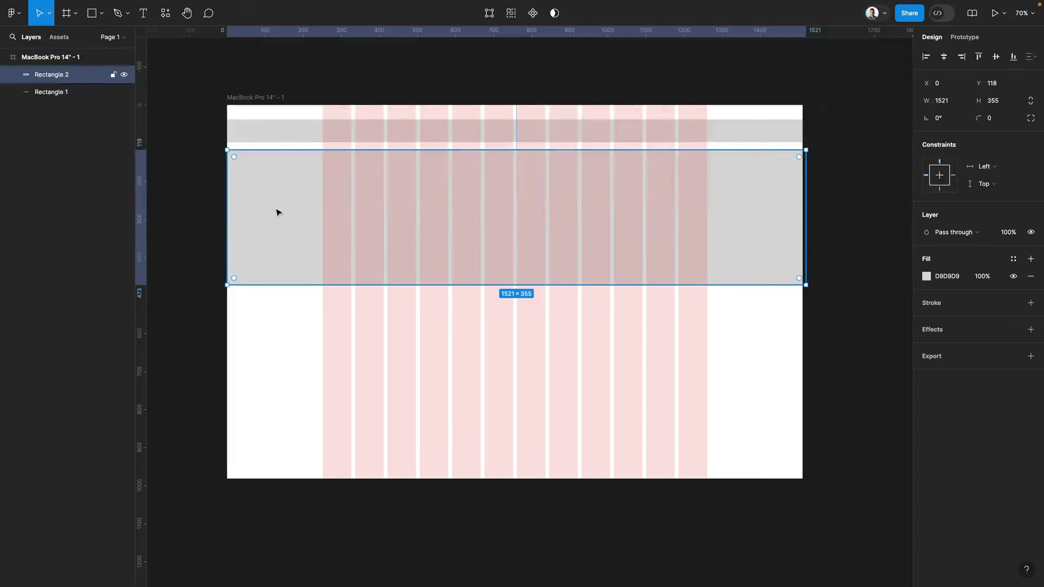
- Draw a square of about 245 px across the first three columns below the hero block and duplicate it into an evenly spaced row of four
key("r")
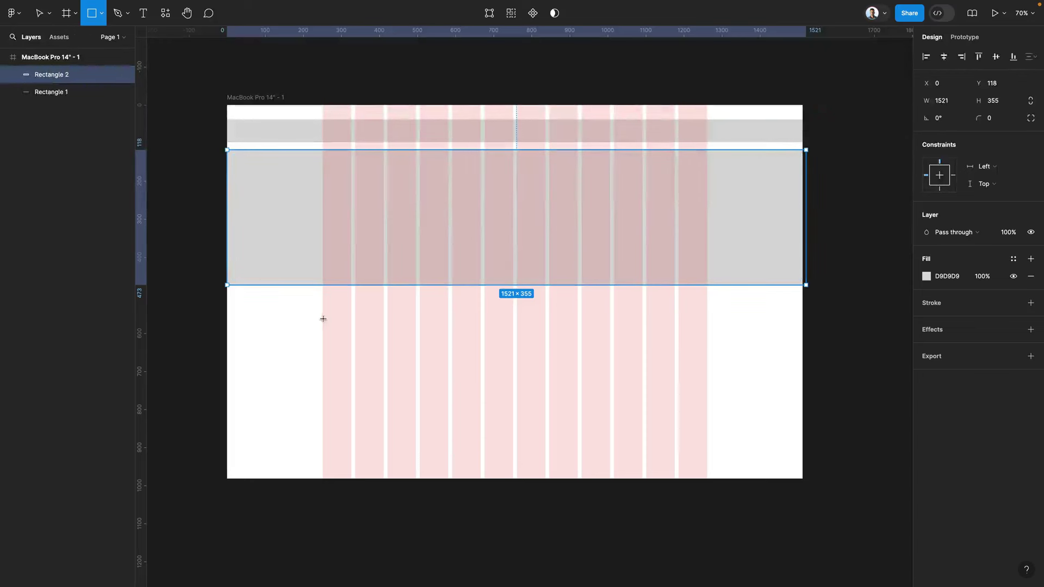
left_click_drag(323, 306, 415, 390)
left_click_drag(373, 359, 566, 356)
key("super+d")
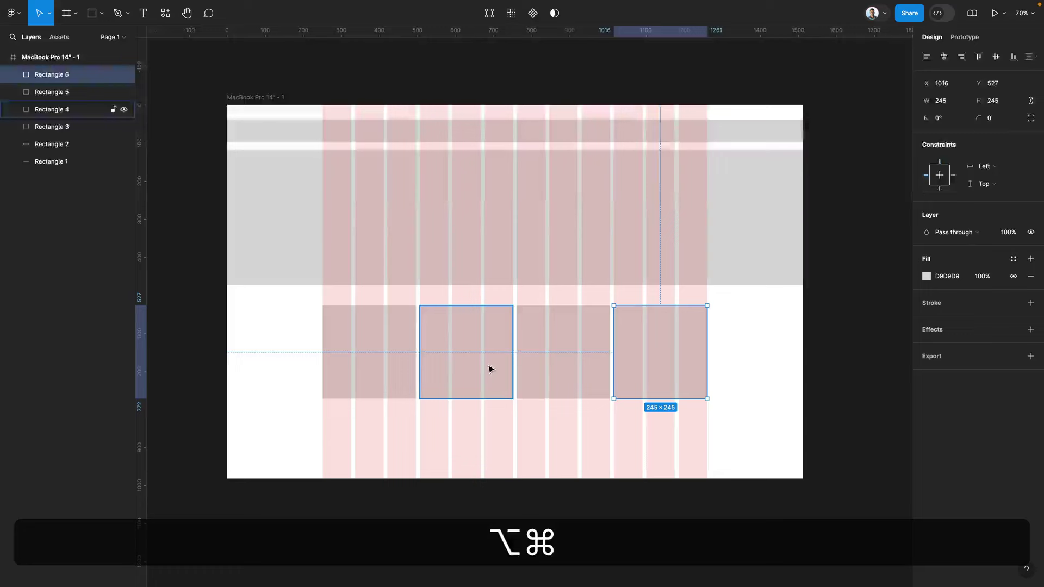
left_click(771, 349)
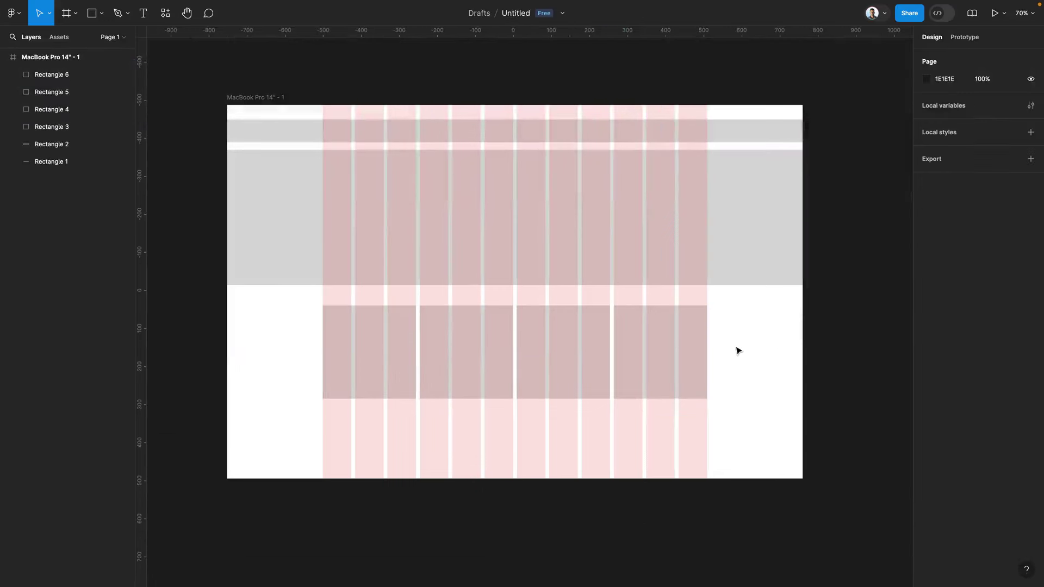
- Hide the MacBook Pro 14" frame's own column grid and show it again
left_click(251, 98)
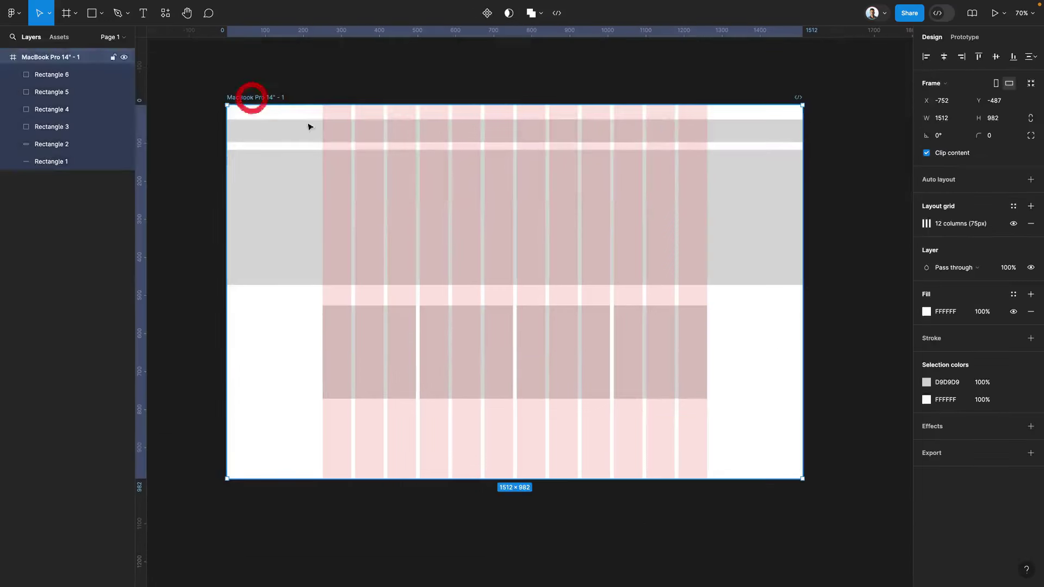
left_click(1015, 224)
left_click(1014, 224)
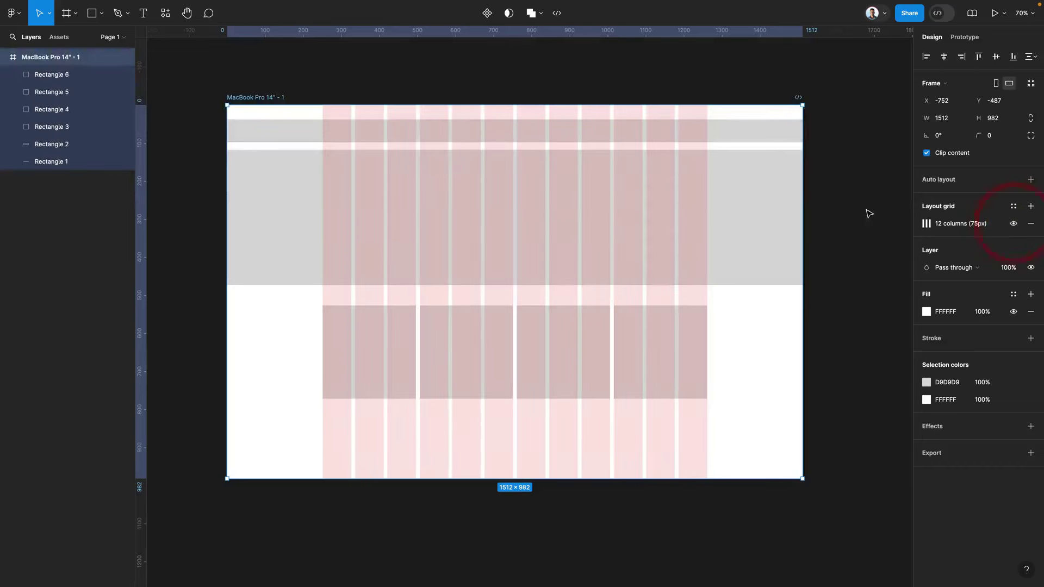
- Toggle all layout grids off and on repeatedly to compare the layout with and without columns, leaving them shown
key("shift")
key("shift+g")
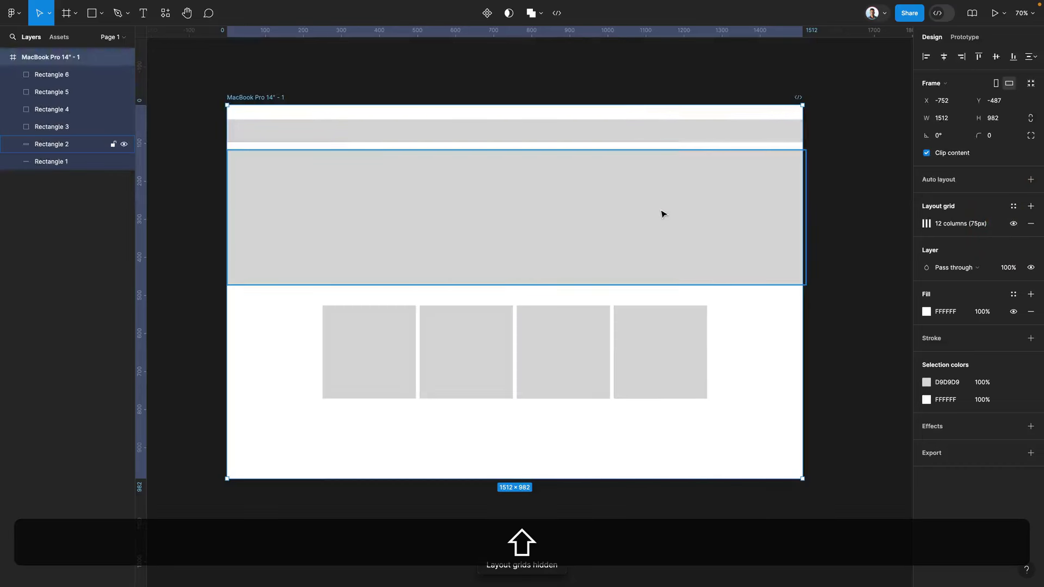
key("shift+g")
key("shift+g")
key("shift+g")
key("shift+g")
key("shift+g")
key("shift+g")
key("shift+g")
key("shift+g")
key("shift+g")
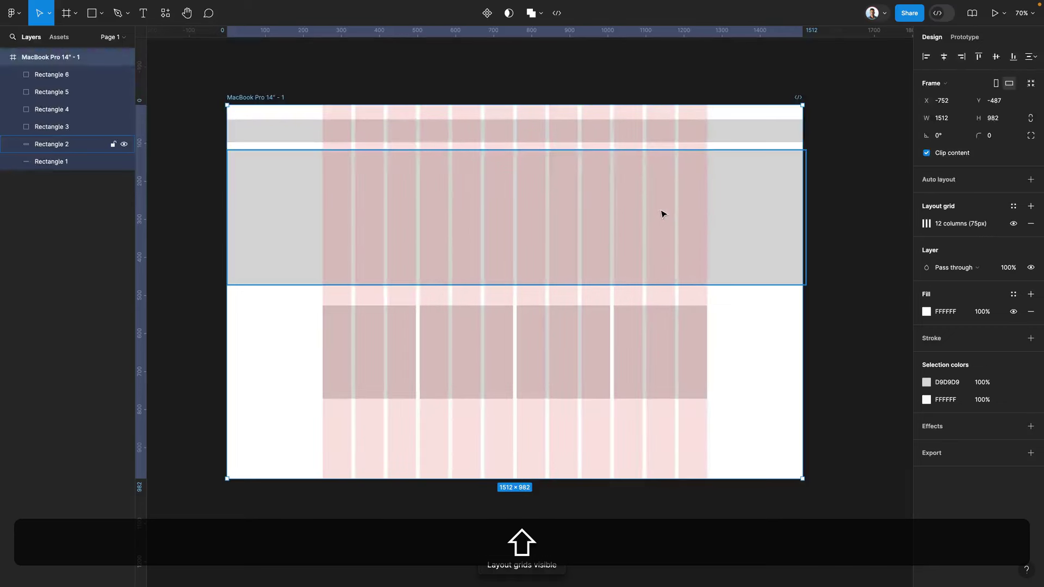
key("shift+g")
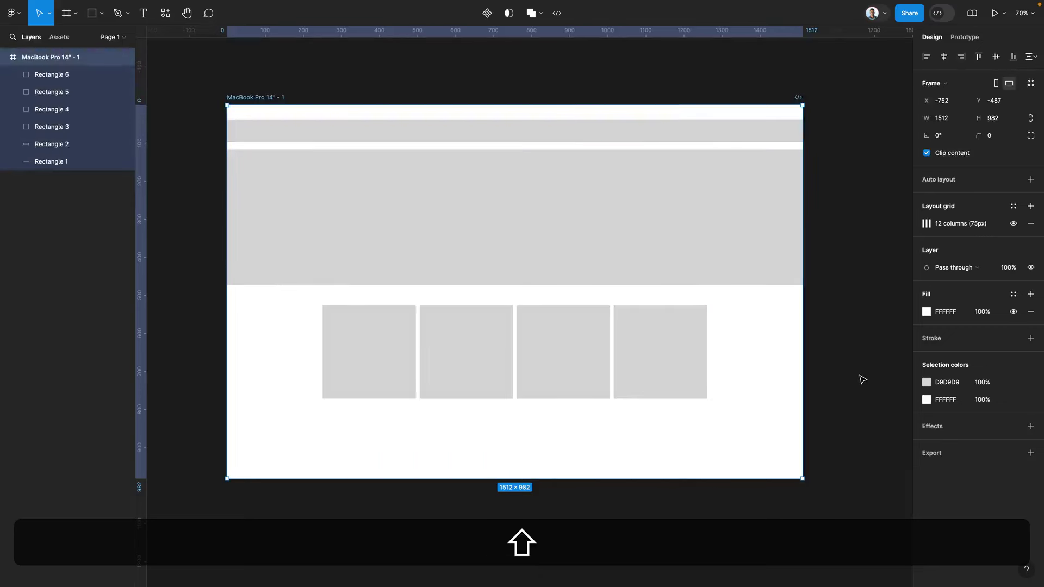
key("shift+g")
key("shift+g")
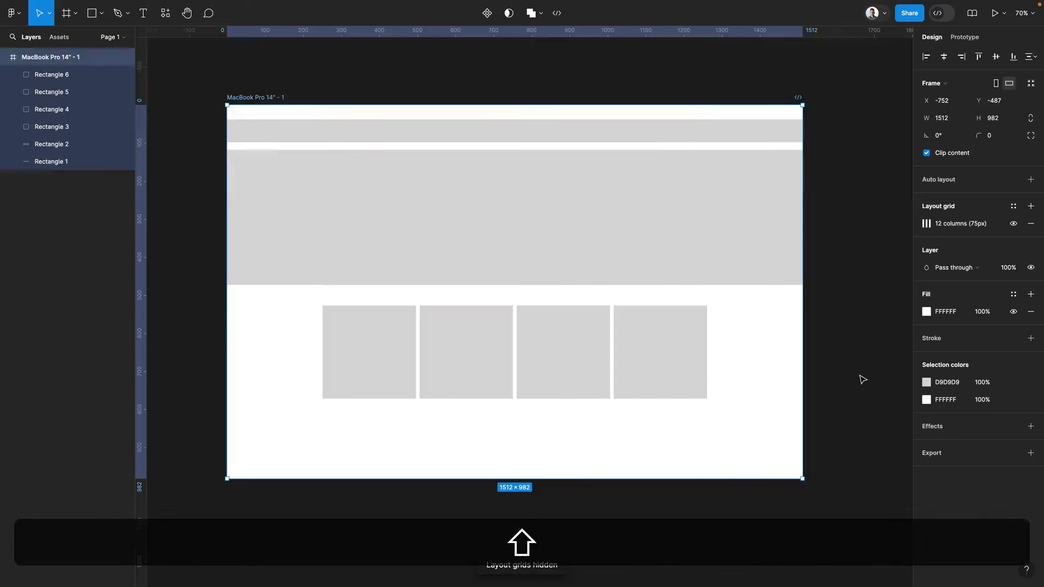
key("shift+g")
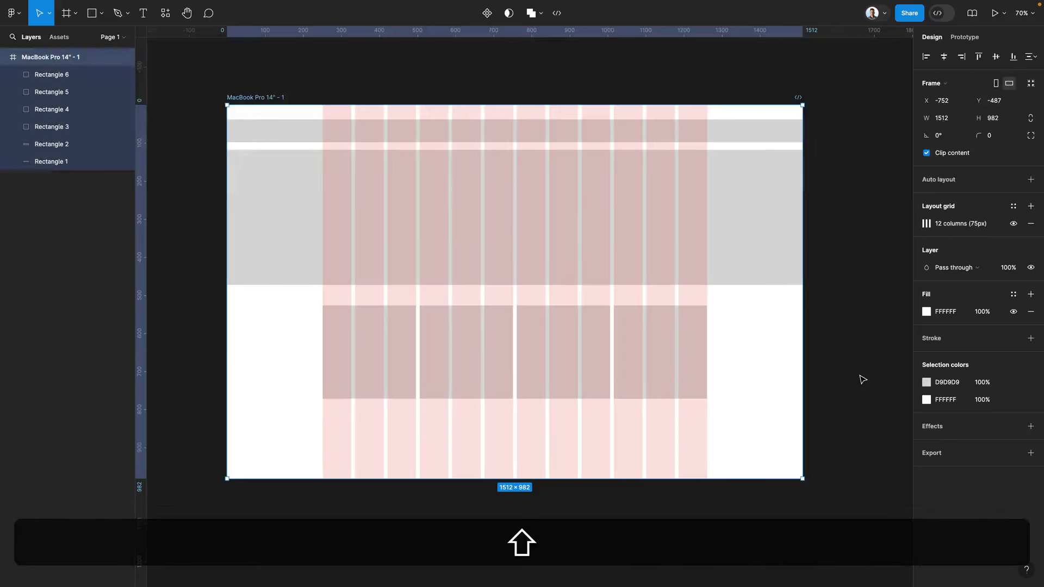
- Add a second layout grid to the MacBook Pro 14" frame as Rows with a count of 10
left_click(1031, 207)
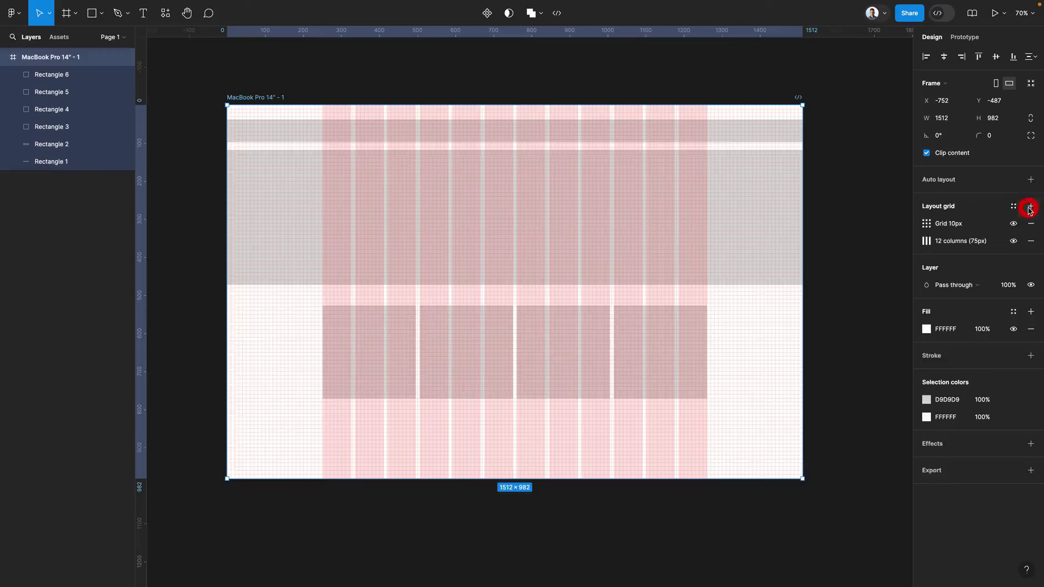
left_click(926, 225)
left_click(802, 226)
left_click(810, 252)
left_click(804, 270)
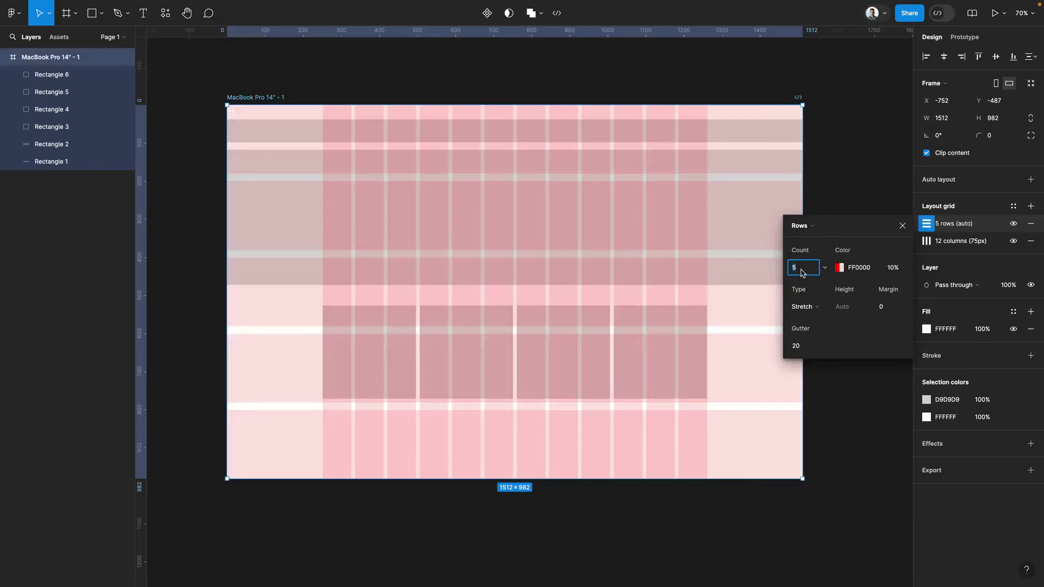
key("Return")
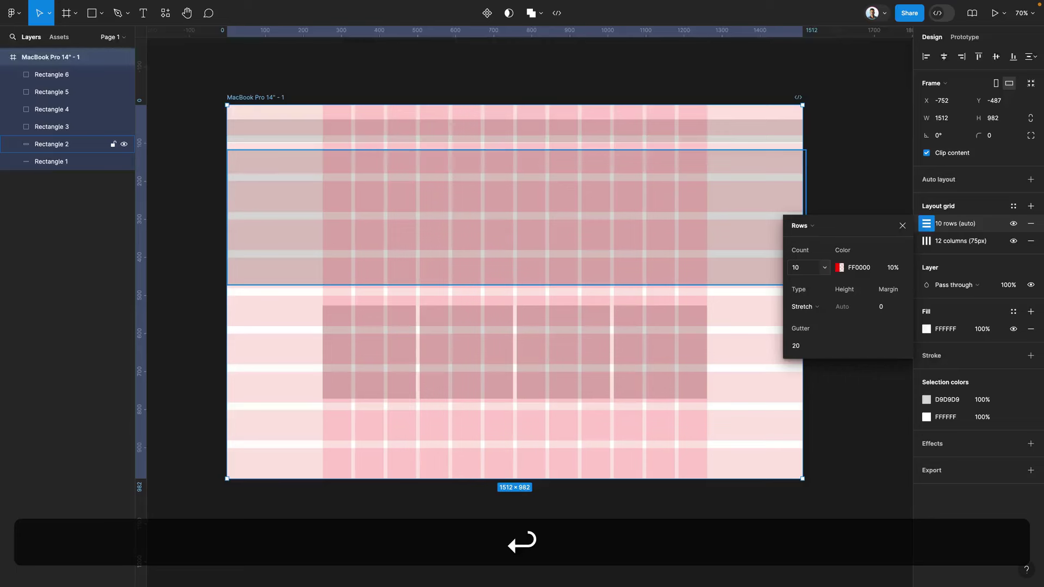
- Recolour the row grid to blue 3300FF and set its row count to 50
left_click(840, 268)
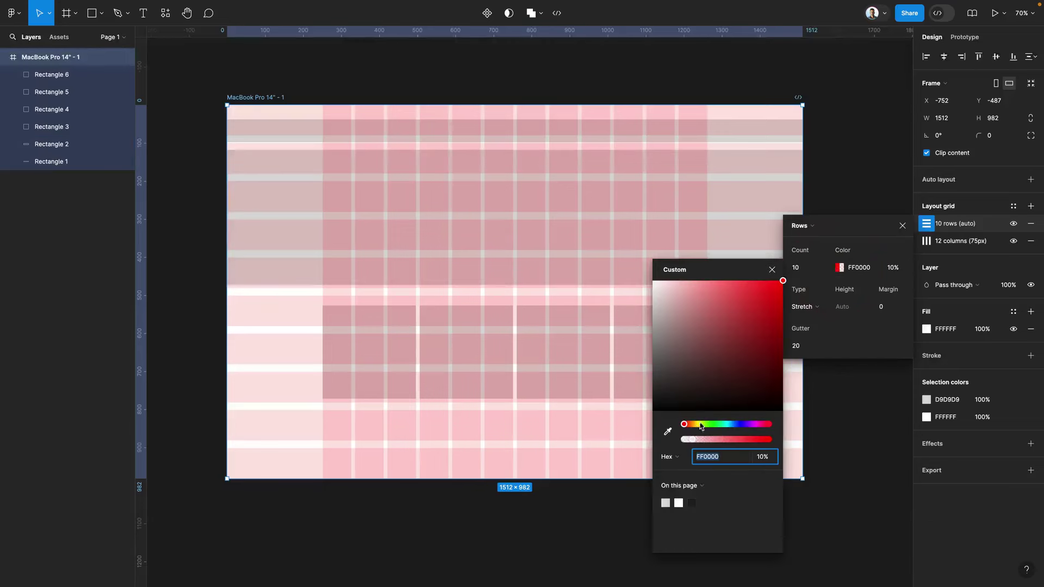
left_click_drag(695, 430, 744, 429)
left_click(804, 266)
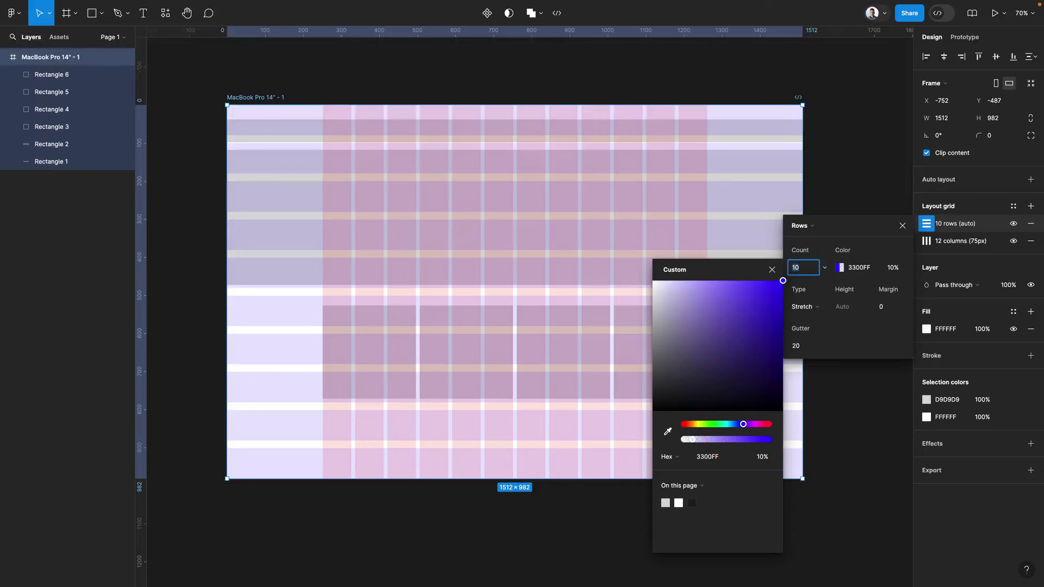
key("Return")
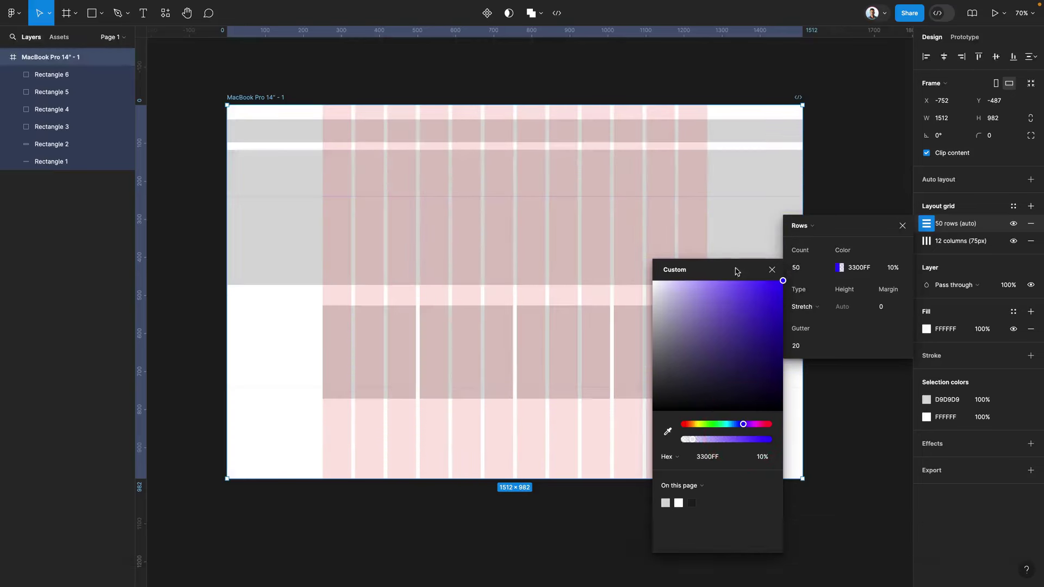
left_click(772, 270)
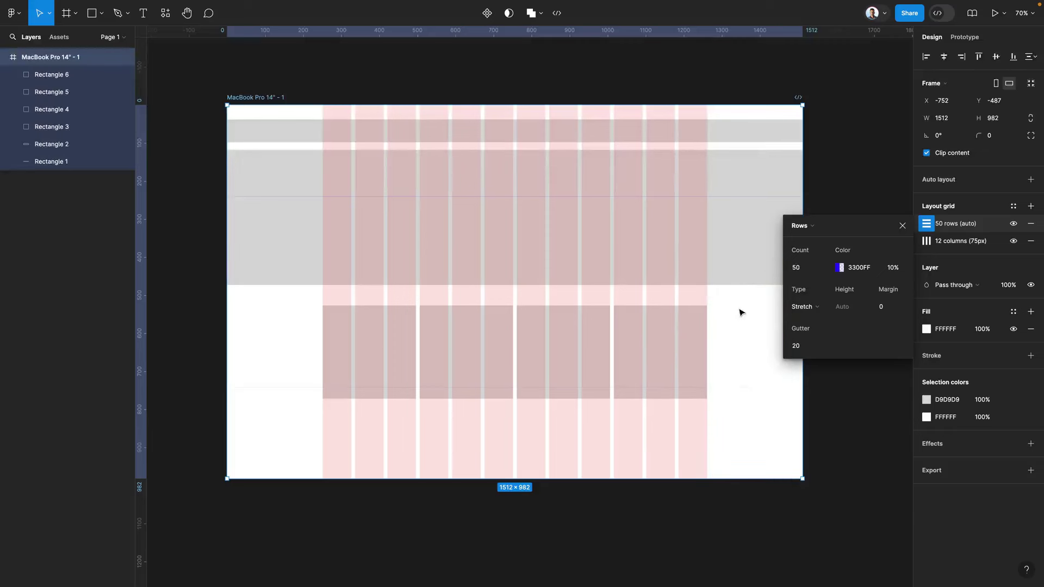
- Set the row grid's type to Center and its gutter to 0, and close its settings
left_click(810, 308)
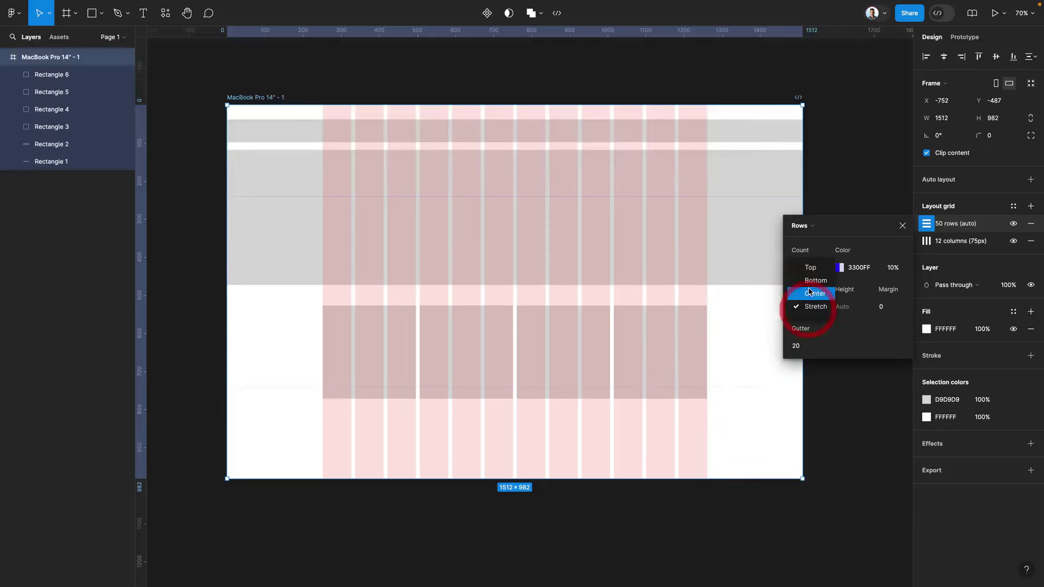
left_click(815, 293)
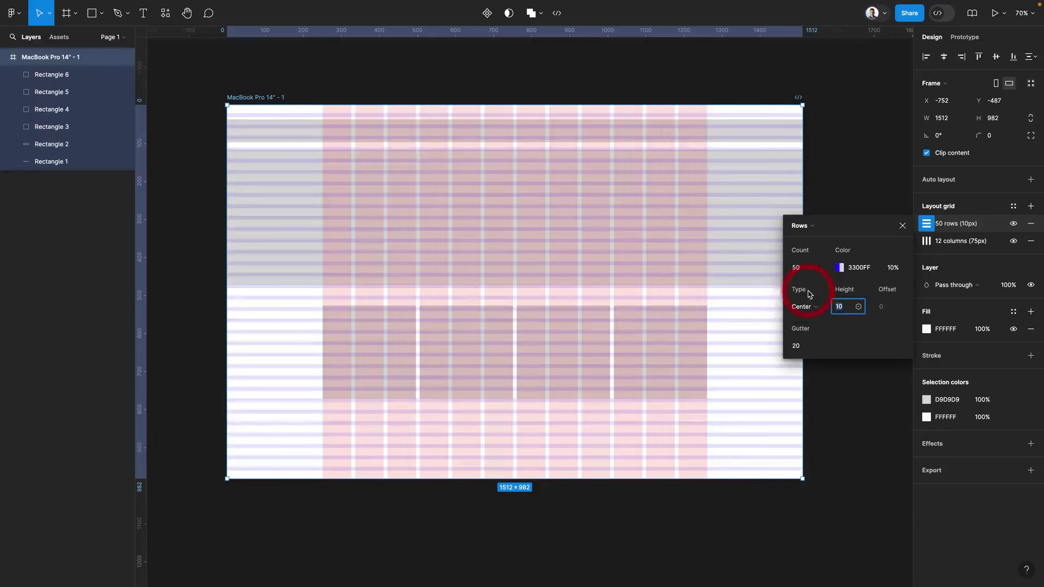
left_click(798, 347)
type("0")
key("Return")
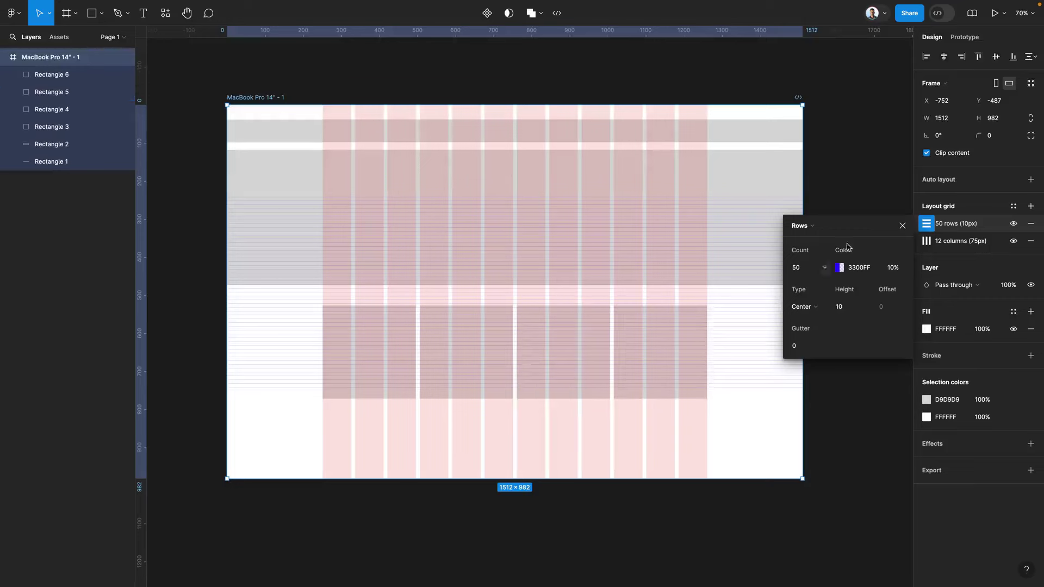
left_click(902, 226)
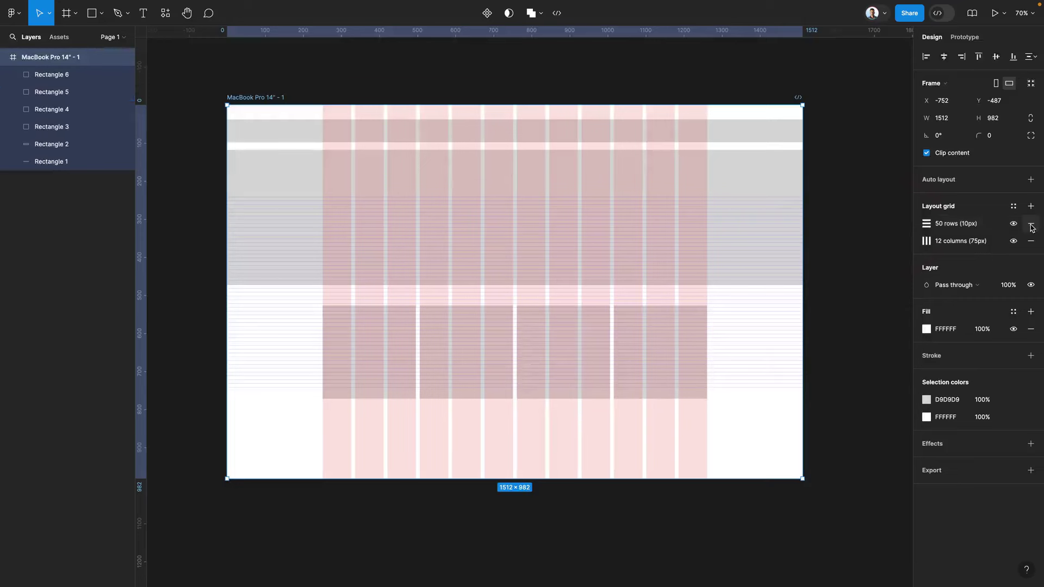